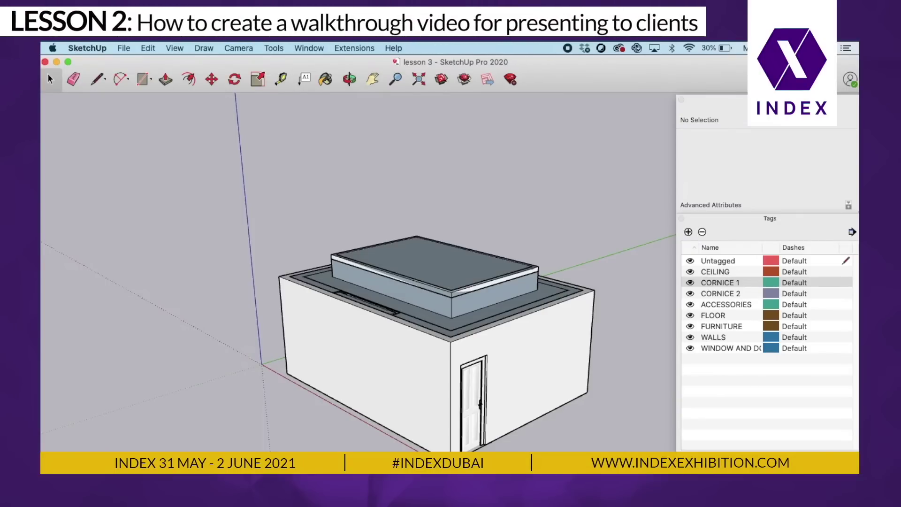
Orbit around the building and hide the CORNICE 2, CORNICE 1 and CEILING tags
middle_click_drag(364, 286, 523, 321)
middle_click_drag(470, 312, 338, 305)
left_click(689, 293)
left_click(689, 282)
left_click(689, 272)
Orbit down and zoom in to look into the furnished room from above
middle_click_drag(430, 252, 530, 401)
scroll(478, 248, "up", 4)
scroll(483, 229, "up", 2)
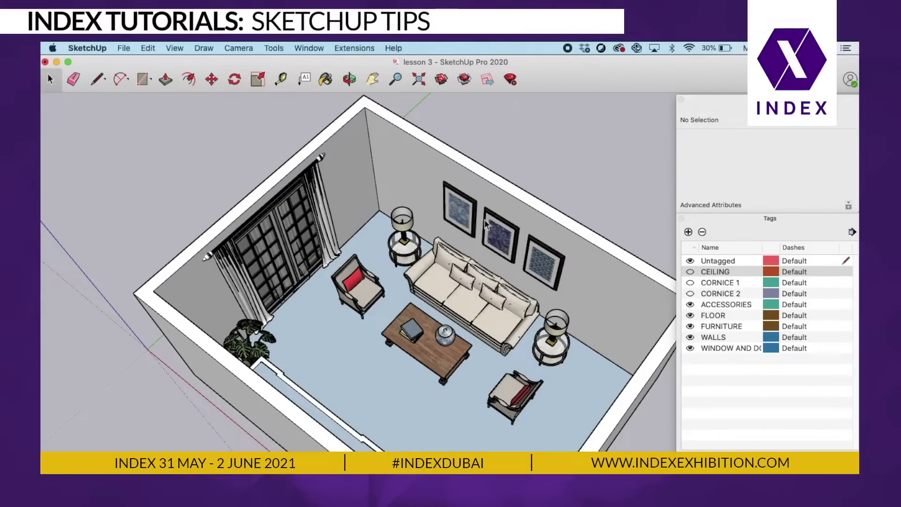
Zoom Extents to fit the whole room, then orbit to a near top-down view of the furniture
scroll(539, 360, "up", 5)
middle_click_drag(556, 354, 398, 283)
scroll(399, 283, "up", 8)
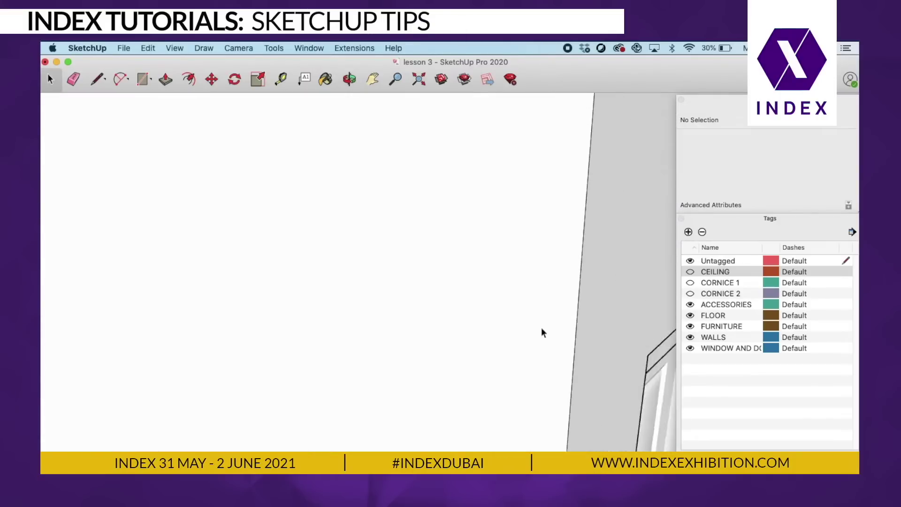
middle_click_drag(411, 228, 412, 233)
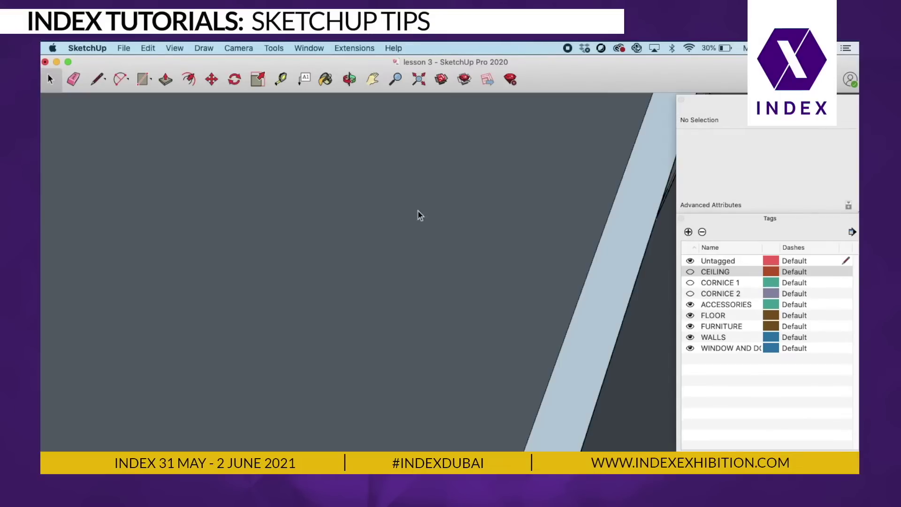
left_click(419, 79)
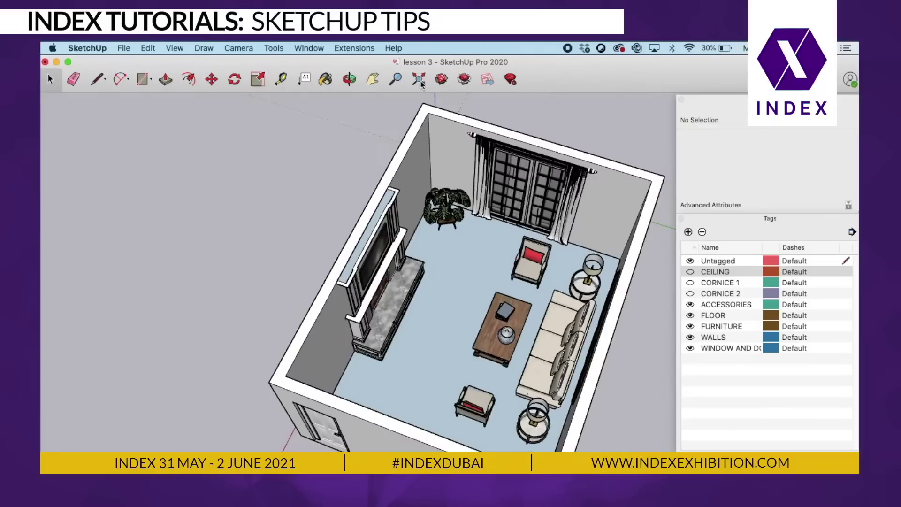
middle_click_drag(488, 354, 431, 349)
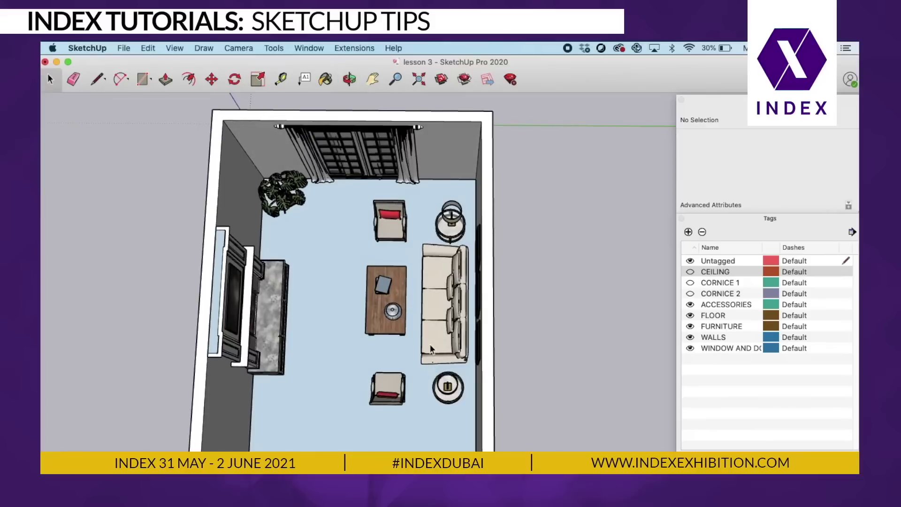
Widen the camera field of view slightly with Camera > Field of View
left_click(231, 50)
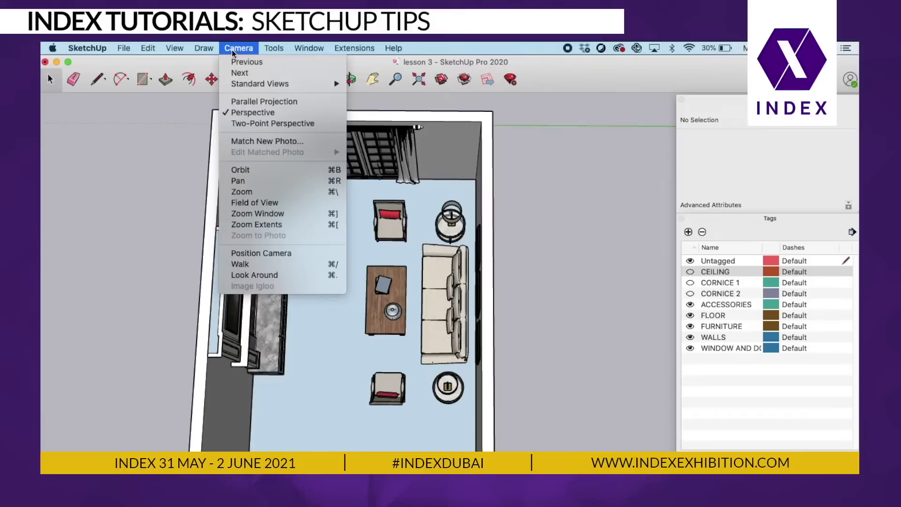
left_click(294, 202)
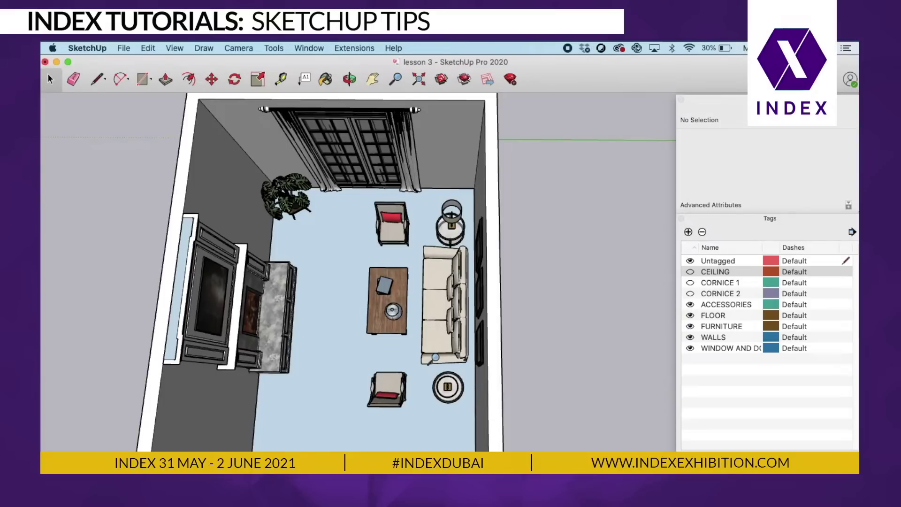
scroll(436, 357, "down", 2)
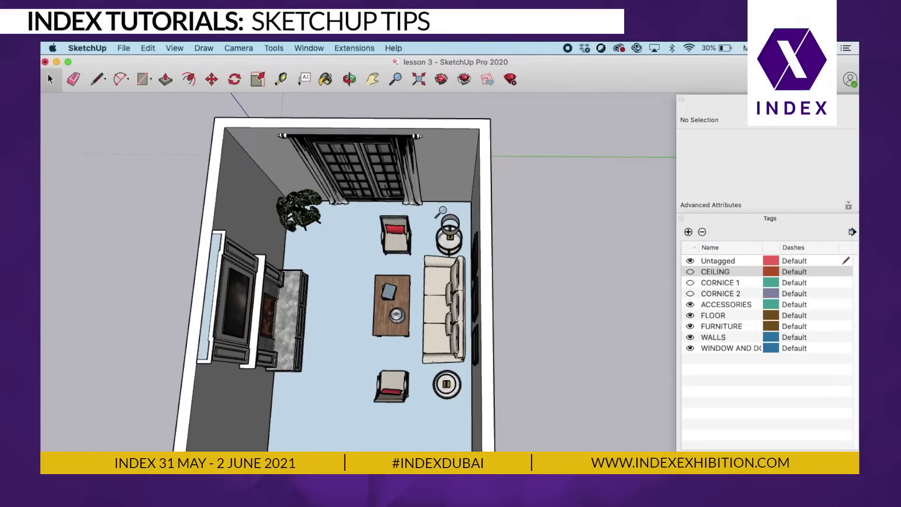
Start Camera > Position Camera and orbit to an angled perspective of the room
left_click(231, 49)
left_click(266, 255)
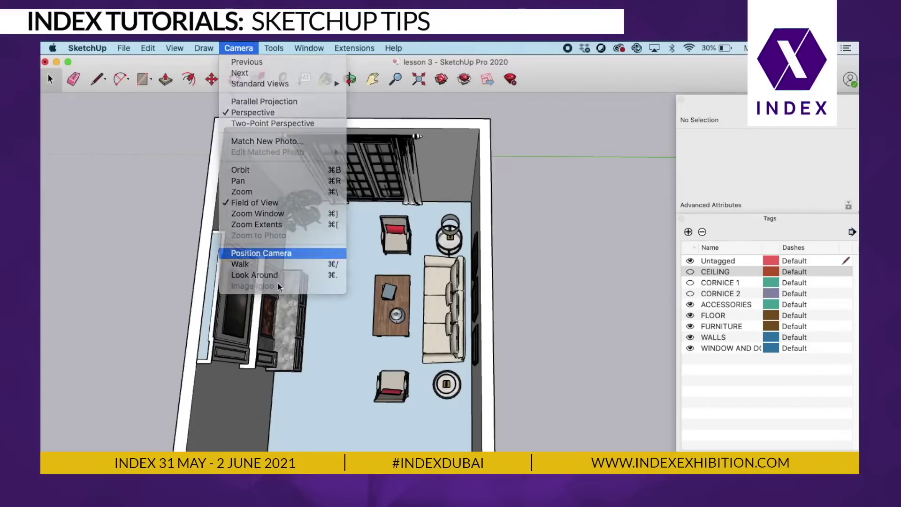
middle_click_drag(305, 436, 386, 399)
Place the camera at eye level on the floor and show the CEILING, CORNICE 1 and CORNICE 2 tags
left_click(387, 405)
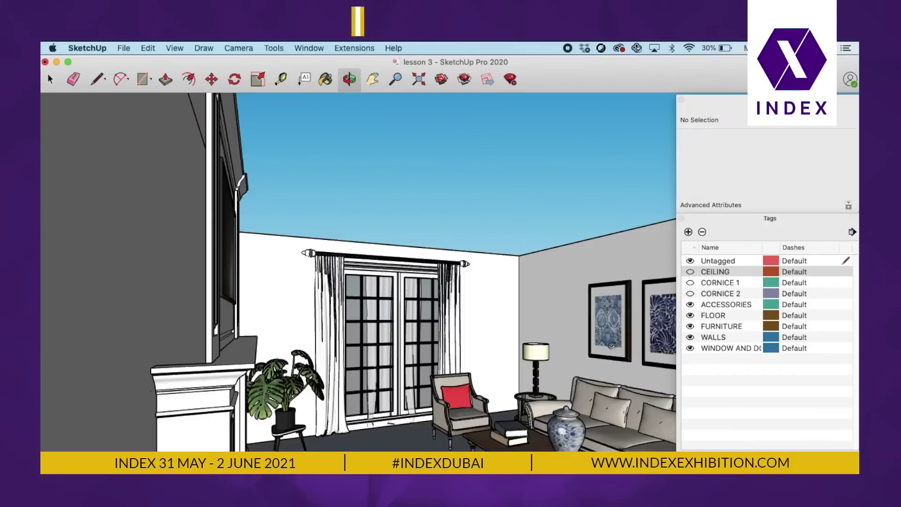
left_click(689, 271)
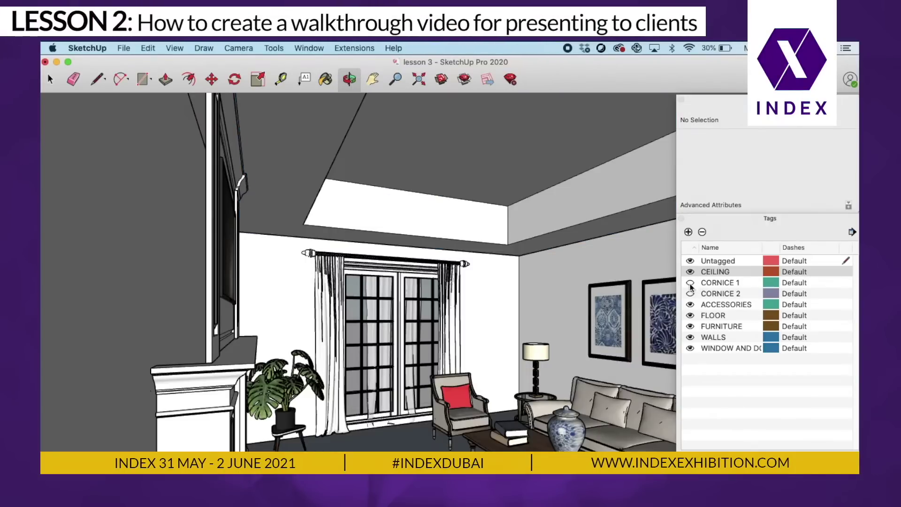
left_click(690, 283)
left_click(690, 293)
Collapse the Entity Info and Tags panels and look around the room slightly
left_click(732, 100)
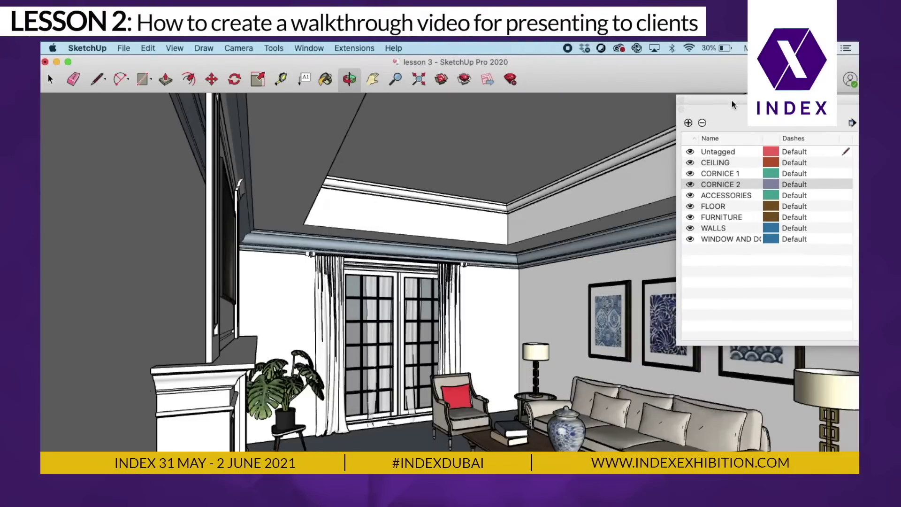
left_click(742, 108)
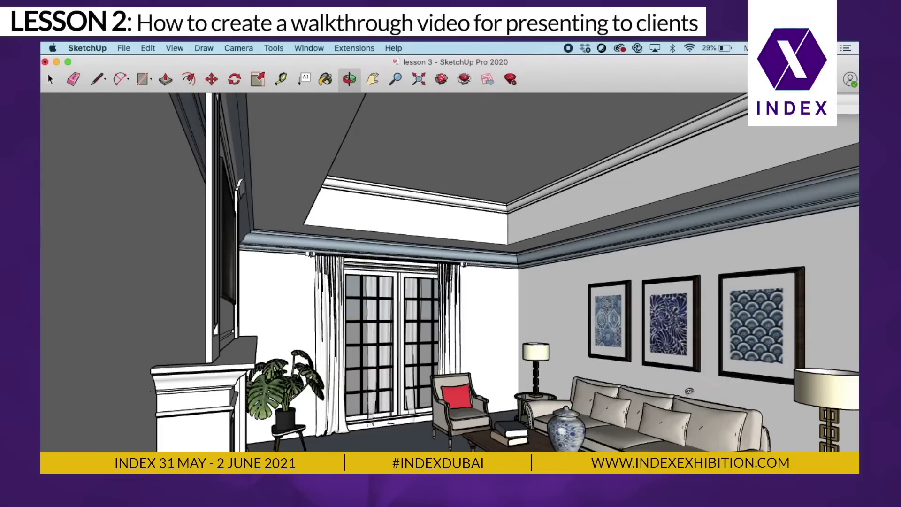
left_click_drag(647, 354, 727, 393)
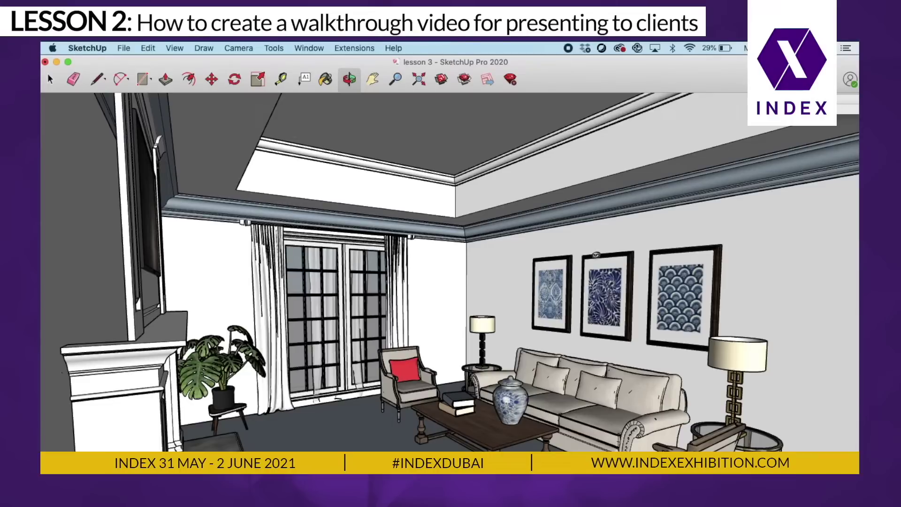
Open the Scenes panel from Window, move it higher, and tilt the view to reveal more floor
left_click(308, 49)
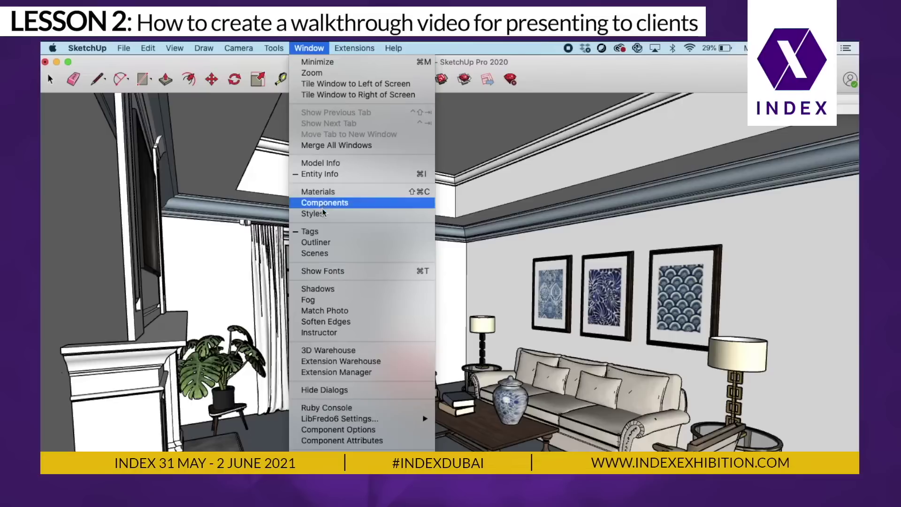
left_click(324, 254)
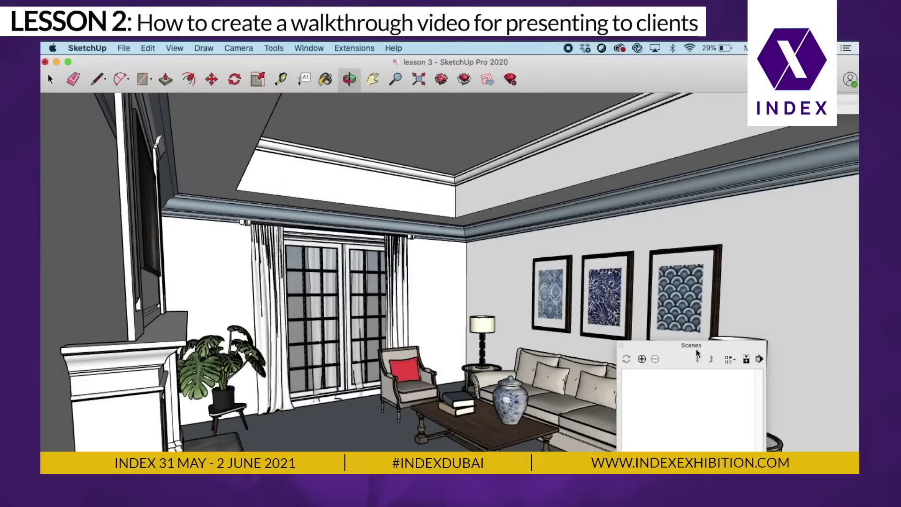
left_click_drag(829, 245, 821, 143)
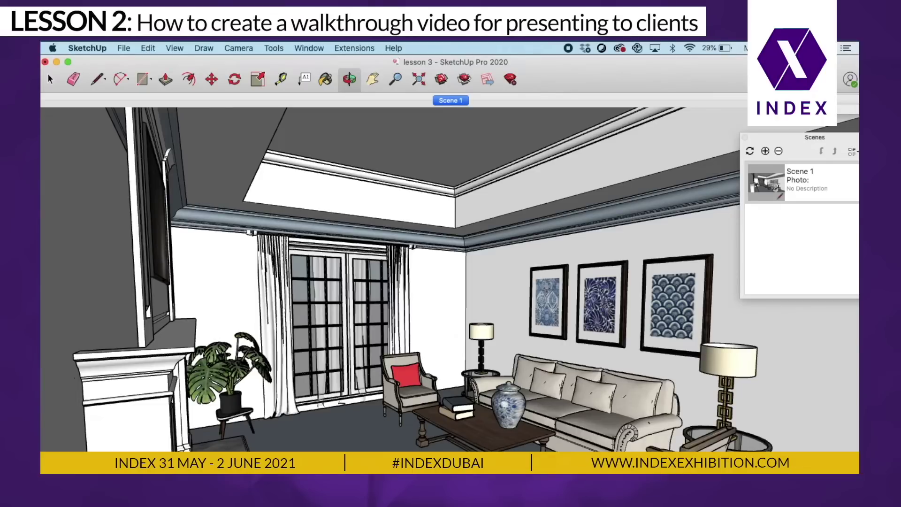
left_click_drag(450, 280, 453, 290)
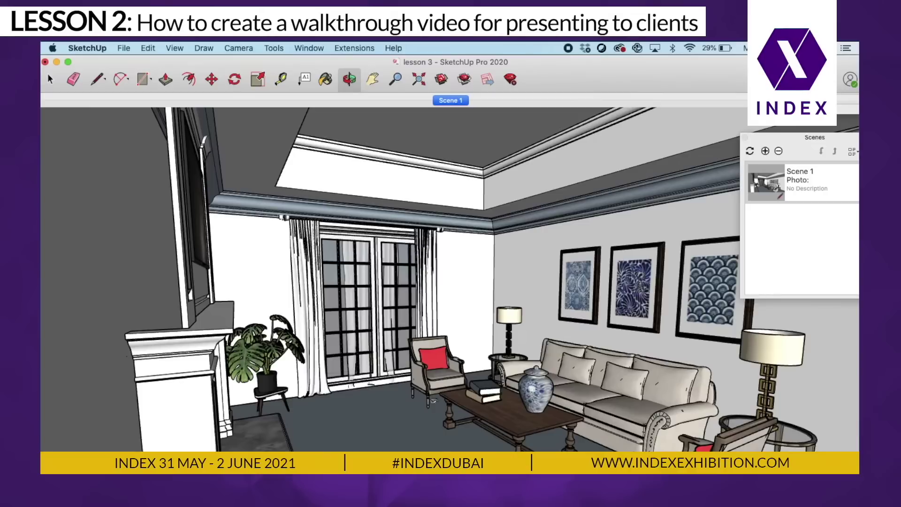
Walk the camera forward toward the curtained window, armchair and lamp using Camera > Walk
left_click(232, 50)
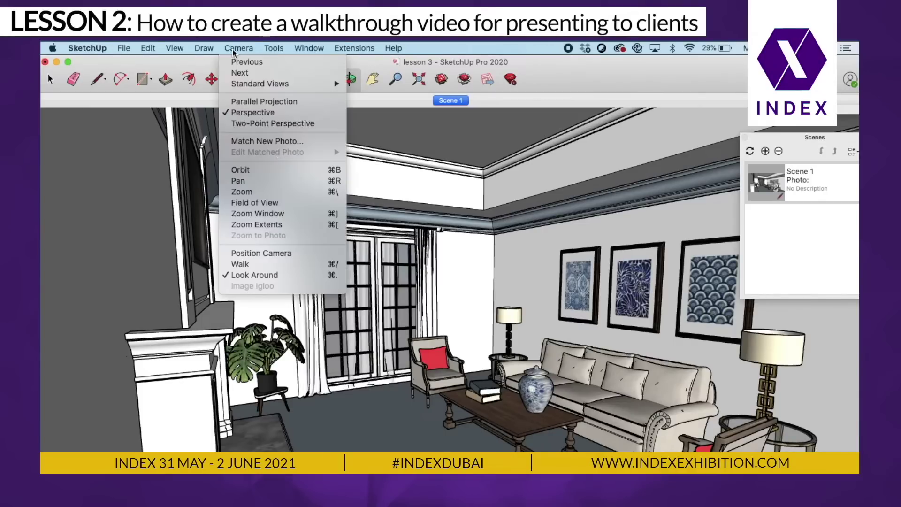
left_click(289, 264)
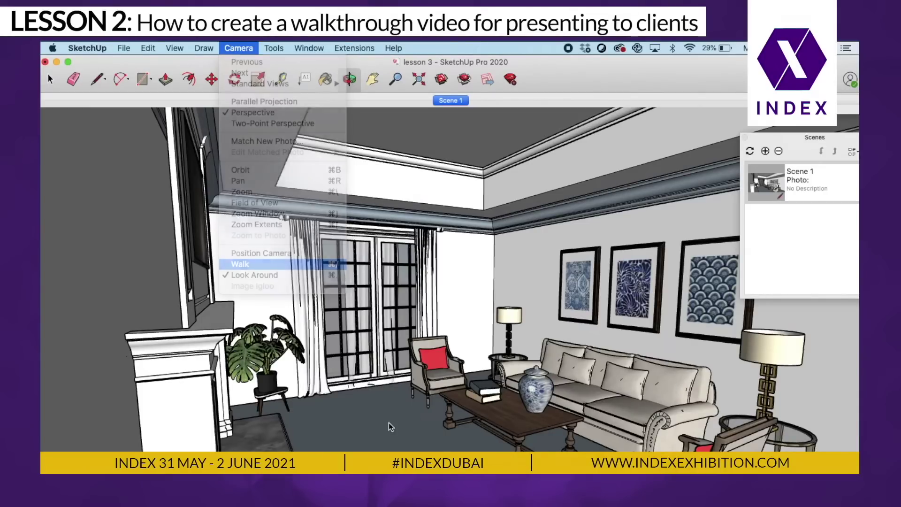
mouse_move(393, 434)
left_mouse_down()
mouse_move(404, 410)
mouse_move(390, 358)
mouse_move(340, 347)
mouse_move(325, 379)
mouse_move(268, 385)
left_mouse_up()
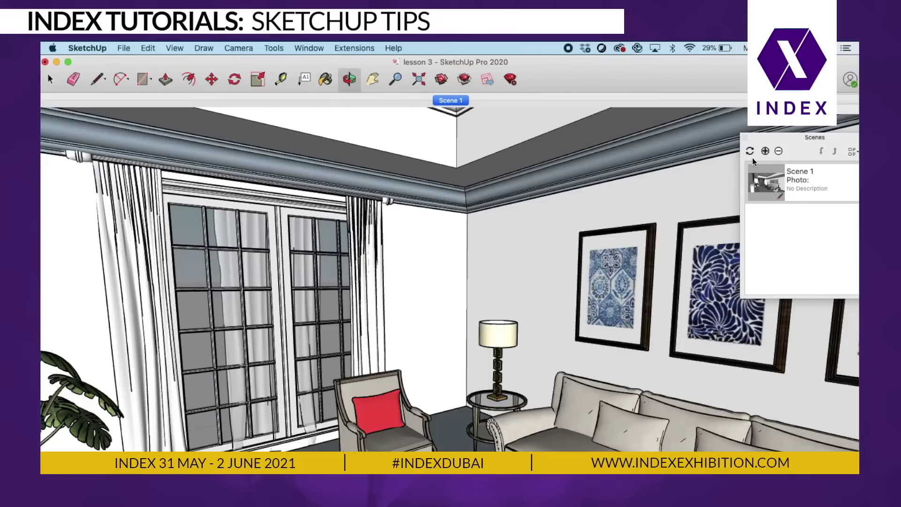
Add Scene 2, then walk around until the view frames the fireplace wall with TV
left_click(764, 151)
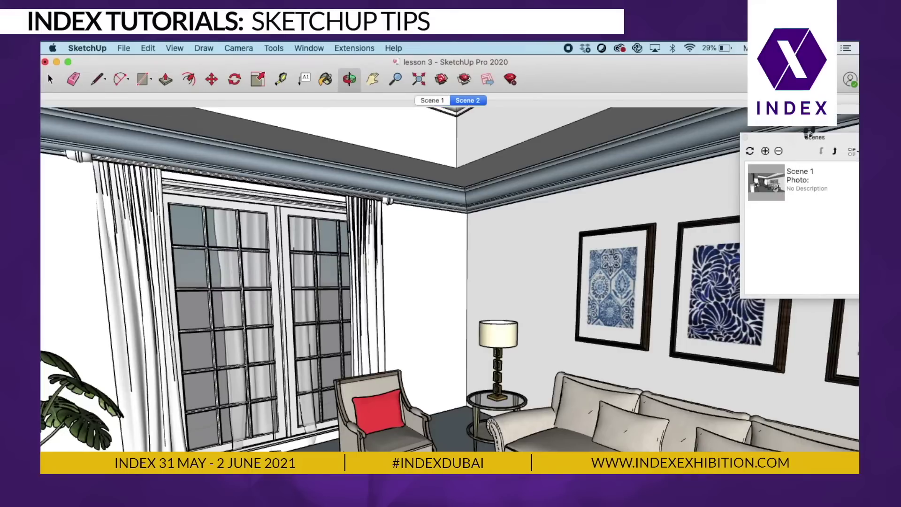
left_click_drag(813, 136, 787, 130)
mouse_move(275, 453)
left_mouse_down()
mouse_move(184, 386)
mouse_move(198, 379)
mouse_move(350, 388)
mouse_move(443, 428)
mouse_move(432, 429)
mouse_move(430, 407)
mouse_move(382, 338)
mouse_move(561, 324)
mouse_move(547, 361)
left_mouse_up()
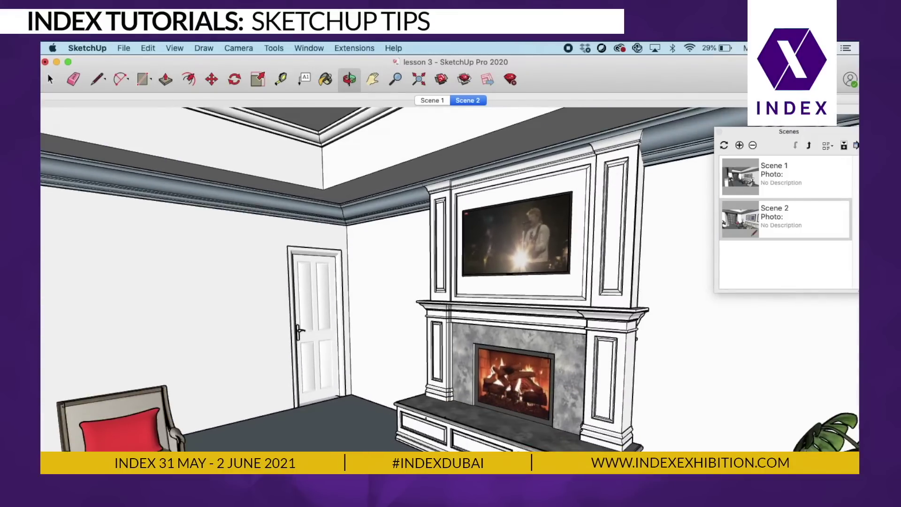
left_click_drag(523, 436, 586, 373)
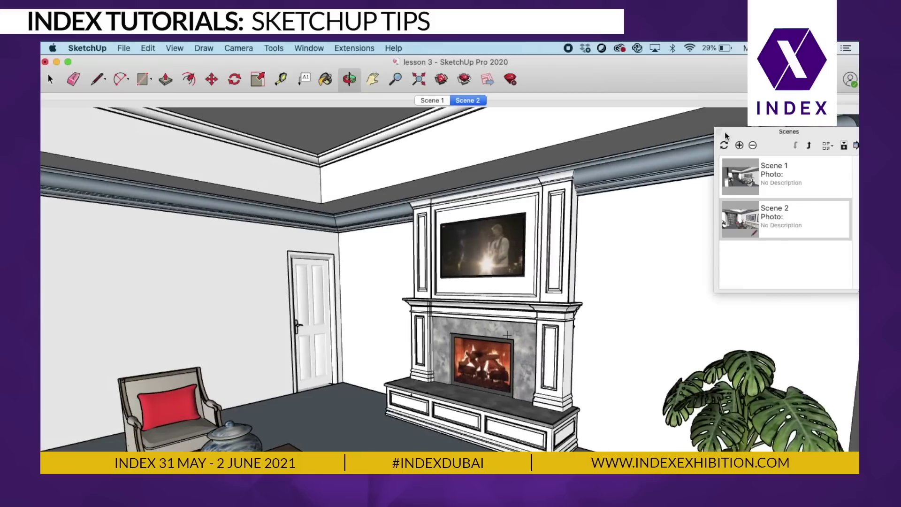